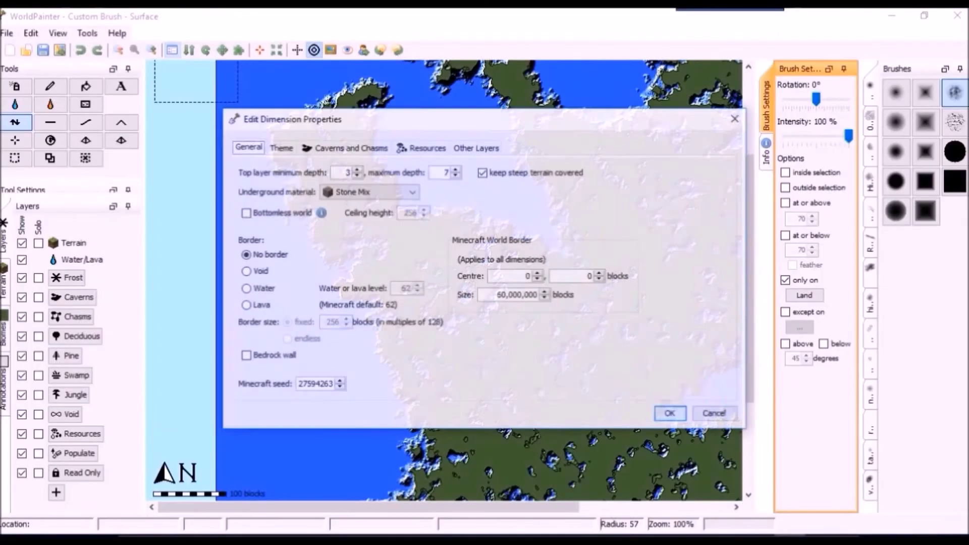
- Add a terrain mapping for Mesa at level 71 to the surface dimension's theme and apply the dimension properties
key(Right)
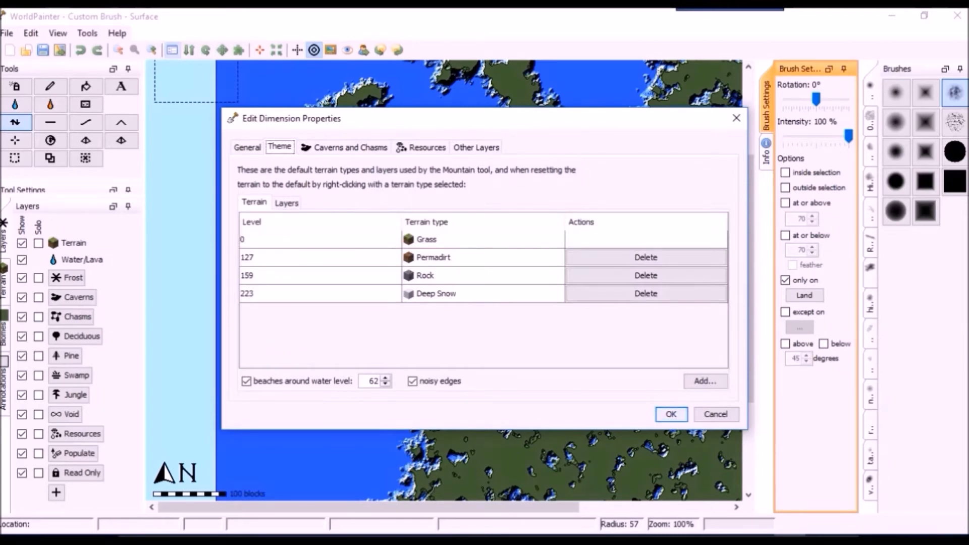
click(704, 380)
double_click(410, 276)
text(71)
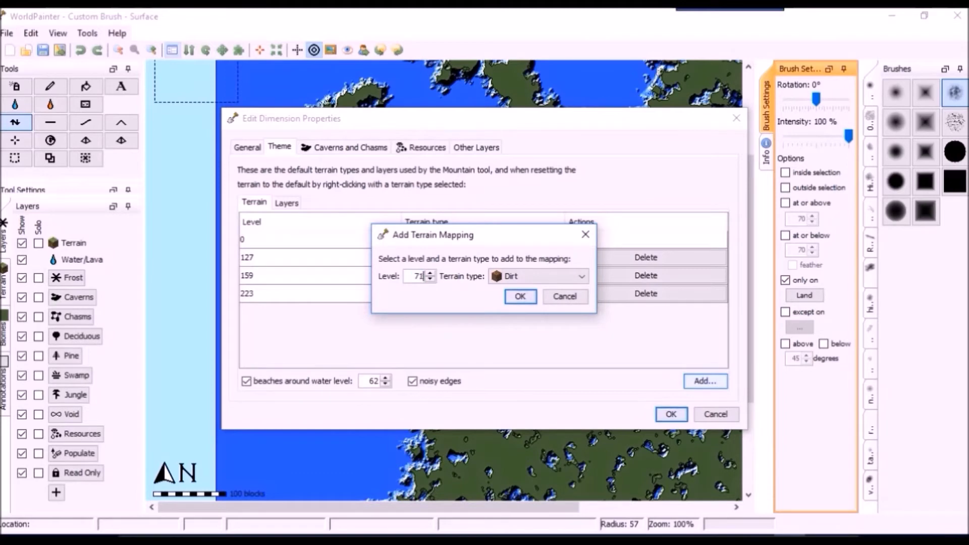
click(550, 276)
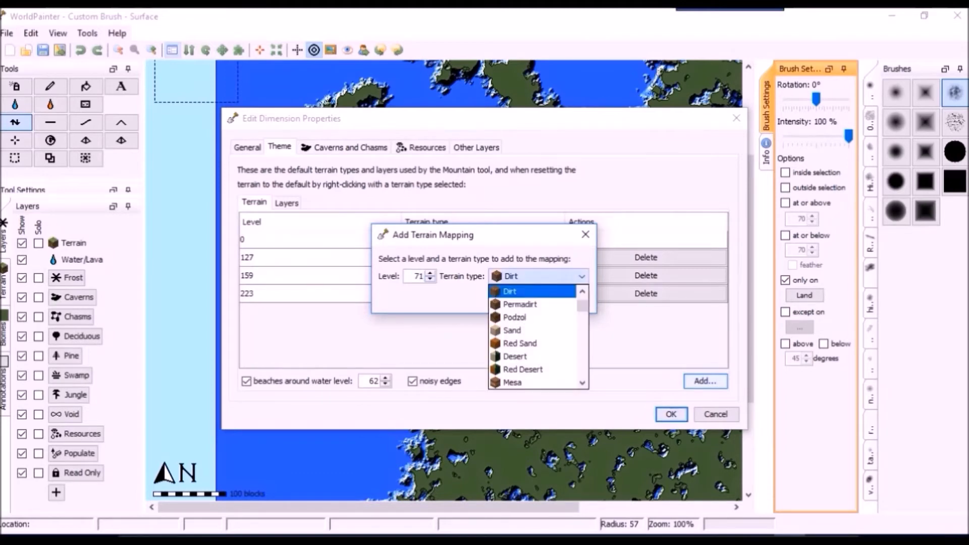
click(530, 382)
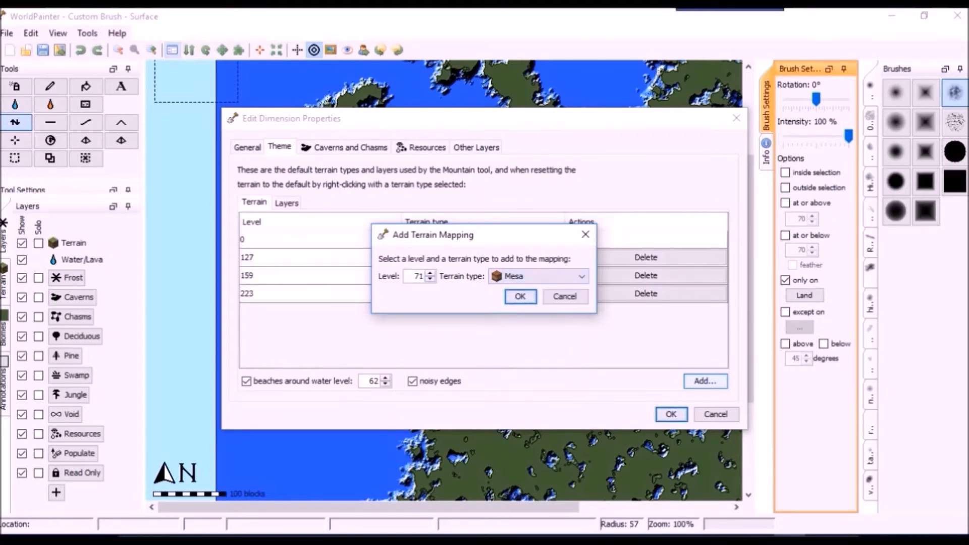
key(Return)
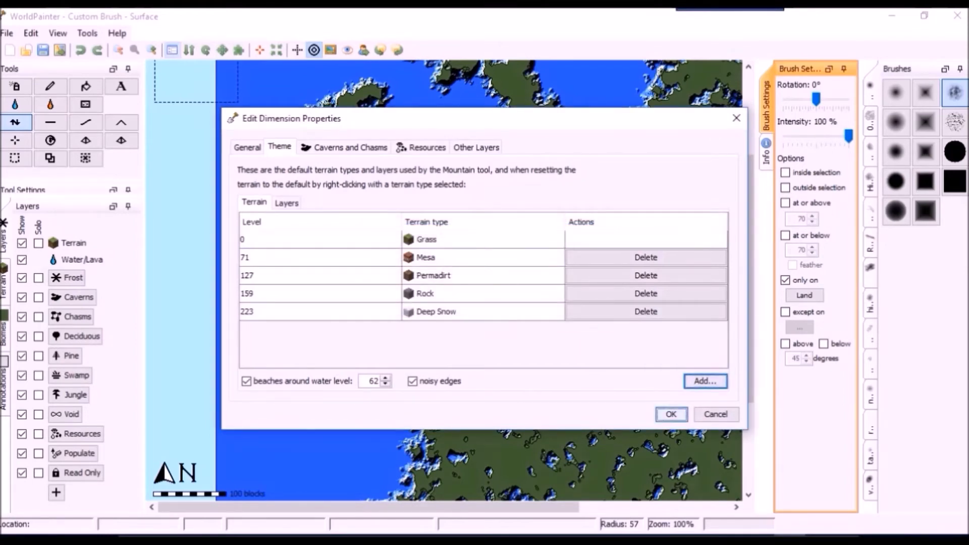
click(671, 413)
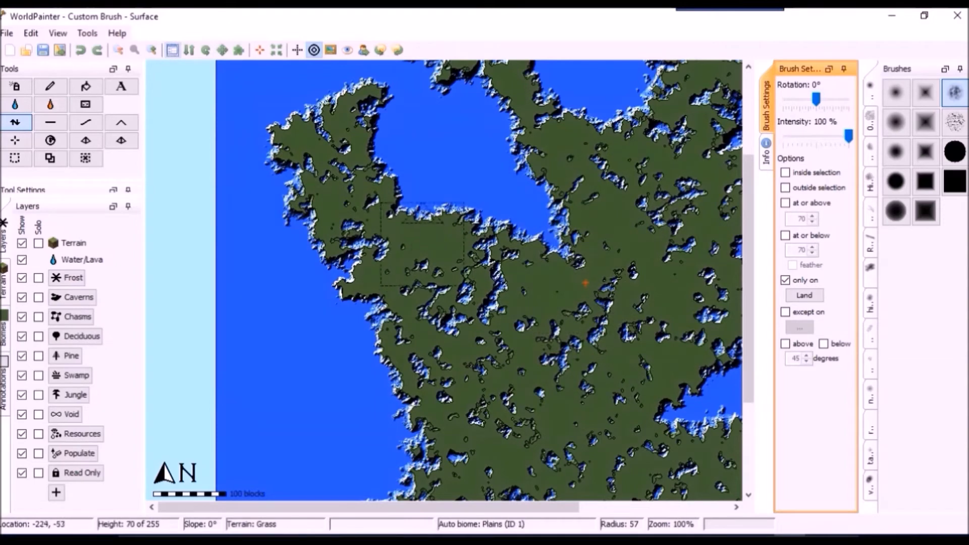
- Raise the land across the whole island with the first noise brush, limited to Land, using the Height tool
click(871, 396)
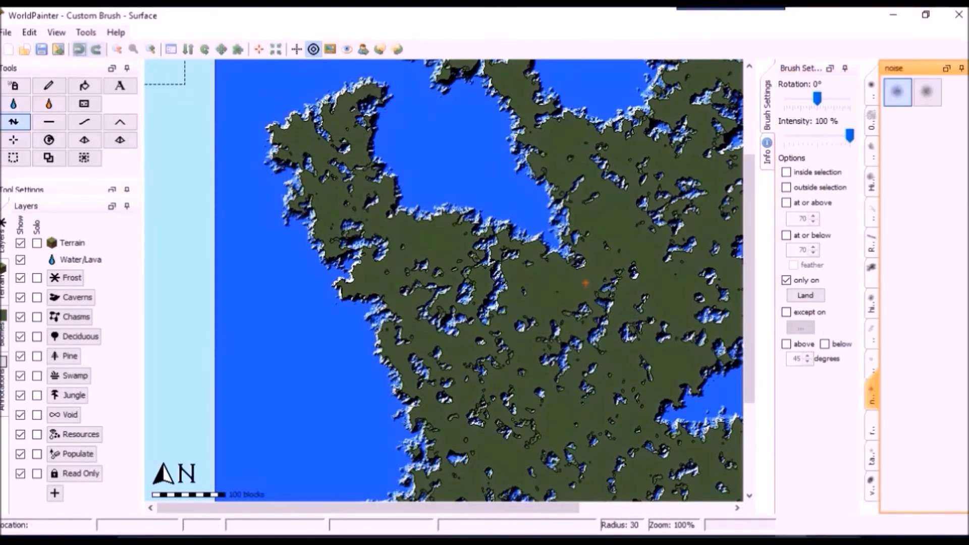
mouse_move(338, 112)
mouse_down()
mouse_move(371, 139)
mouse_move(313, 131)
mouse_move(290, 156)
mouse_move(299, 204)
mouse_move(362, 158)
mouse_move(326, 227)
mouse_move(366, 197)
mouse_move(389, 236)
mouse_move(369, 287)
mouse_move(429, 227)
mouse_move(399, 300)
mouse_move(474, 225)
mouse_move(492, 235)
mouse_move(449, 262)
mouse_move(487, 277)
mouse_move(383, 333)
mouse_move(444, 342)
mouse_move(500, 297)
mouse_move(525, 255)
mouse_move(482, 352)
mouse_move(437, 380)
mouse_move(428, 418)
mouse_move(462, 419)
mouse_move(429, 469)
mouse_move(499, 379)
mouse_up()
middle_drag(499, 378, 499, 231)
mouse_move(421, 357)
mouse_down()
mouse_move(376, 371)
mouse_move(353, 413)
mouse_move(401, 444)
mouse_move(418, 399)
mouse_move(481, 353)
mouse_move(491, 330)
mouse_move(527, 371)
mouse_move(563, 383)
mouse_move(601, 363)
mouse_move(515, 298)
mouse_move(524, 212)
mouse_move(613, 353)
mouse_move(673, 359)
mouse_up()
drag(605, 285, 580, 245)
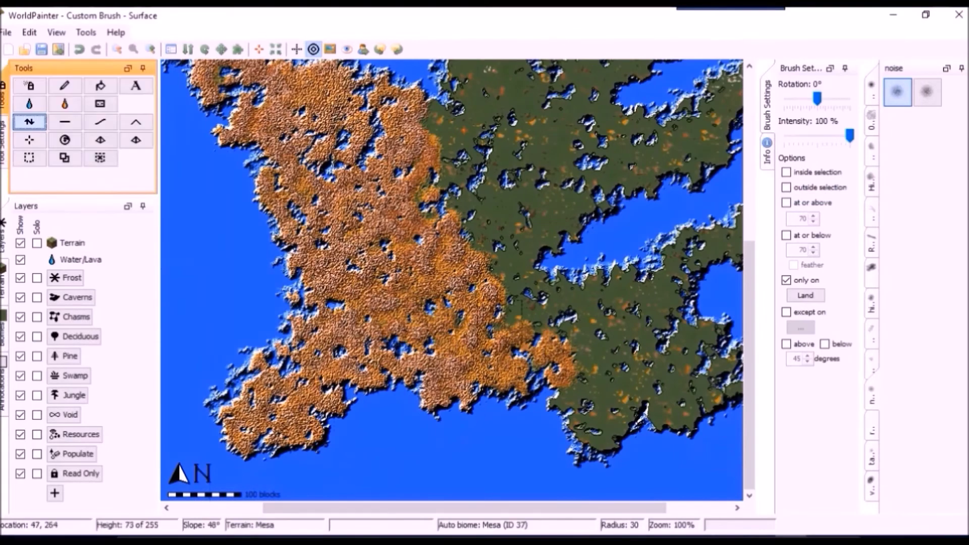
mouse_move(509, 303)
mouse_down()
mouse_move(457, 161)
mouse_move(486, 152)
mouse_move(522, 260)
mouse_move(565, 323)
mouse_move(596, 403)
mouse_move(620, 409)
mouse_move(605, 277)
mouse_move(656, 272)
mouse_move(656, 363)
mouse_move(706, 348)
mouse_up()
middle_drag(706, 348, 610, 353)
mouse_move(610, 353)
mouse_down()
mouse_move(635, 364)
mouse_move(580, 262)
mouse_move(652, 256)
mouse_move(691, 222)
mouse_up()
middle_drag(454, 202, 454, 353)
mouse_move(454, 354)
mouse_down()
mouse_move(474, 378)
mouse_move(457, 338)
mouse_move(439, 328)
mouse_move(474, 310)
mouse_move(519, 336)
mouse_move(527, 298)
mouse_move(454, 291)
mouse_move(363, 237)
mouse_move(427, 265)
mouse_move(544, 284)
mouse_move(575, 303)
mouse_move(610, 285)
mouse_move(659, 237)
mouse_move(545, 275)
mouse_move(444, 242)
mouse_move(413, 208)
mouse_move(383, 212)
mouse_move(352, 179)
mouse_up()
middle_drag(351, 179, 350, 302)
click(349, 303)
mouse_move(349, 302)
mouse_down()
mouse_move(308, 232)
mouse_move(293, 166)
mouse_move(252, 156)
mouse_move(247, 222)
mouse_move(202, 192)
mouse_move(227, 171)
mouse_move(424, 295)
mouse_move(441, 318)
mouse_move(466, 323)
mouse_move(484, 373)
mouse_move(504, 310)
mouse_move(545, 360)
mouse_move(552, 312)
mouse_move(570, 356)
mouse_move(633, 288)
mouse_move(659, 232)
mouse_move(494, 275)
mouse_move(469, 257)
mouse_move(459, 227)
mouse_move(527, 202)
mouse_move(429, 129)
mouse_move(459, 131)
mouse_move(492, 96)
mouse_move(539, 151)
mouse_move(620, 151)
mouse_up()
- Turn off the Land-only restriction, remove all water from the map with the Sponge tool, centre the view and reduce the brush radius to 40
scroll(168, 87, down, 1)
click(100, 103)
click(786, 280)
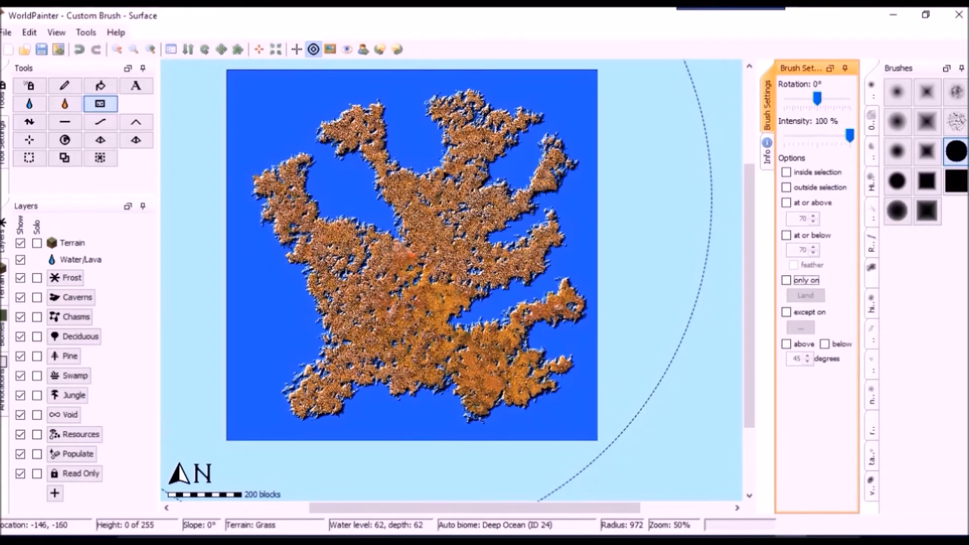
click(351, 196)
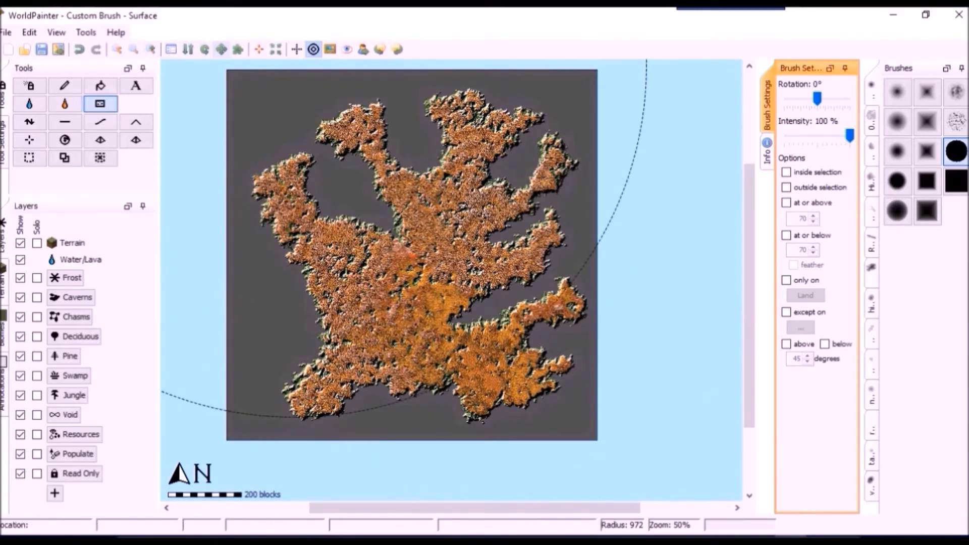
click(275, 49)
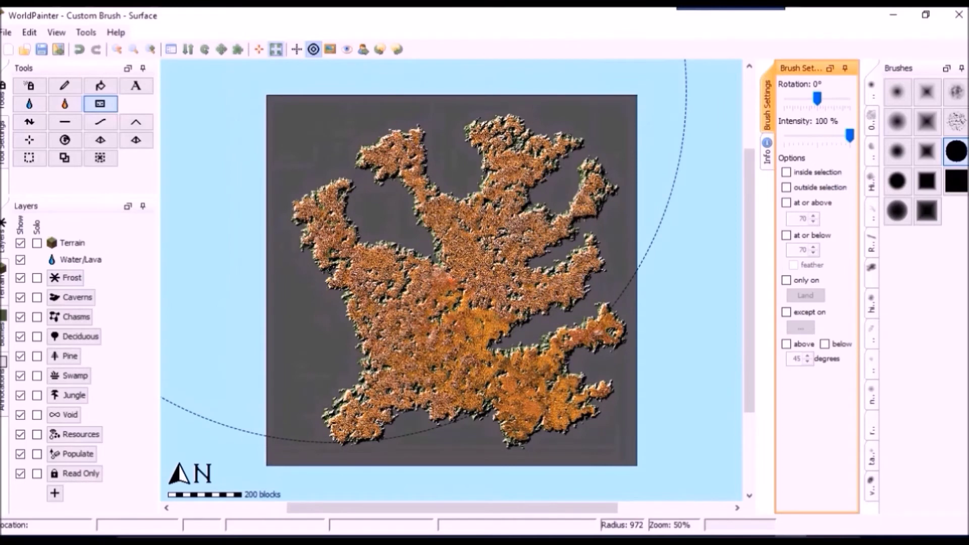
scroll(509, 169, down, 5)
scroll(509, 169, down, 15)
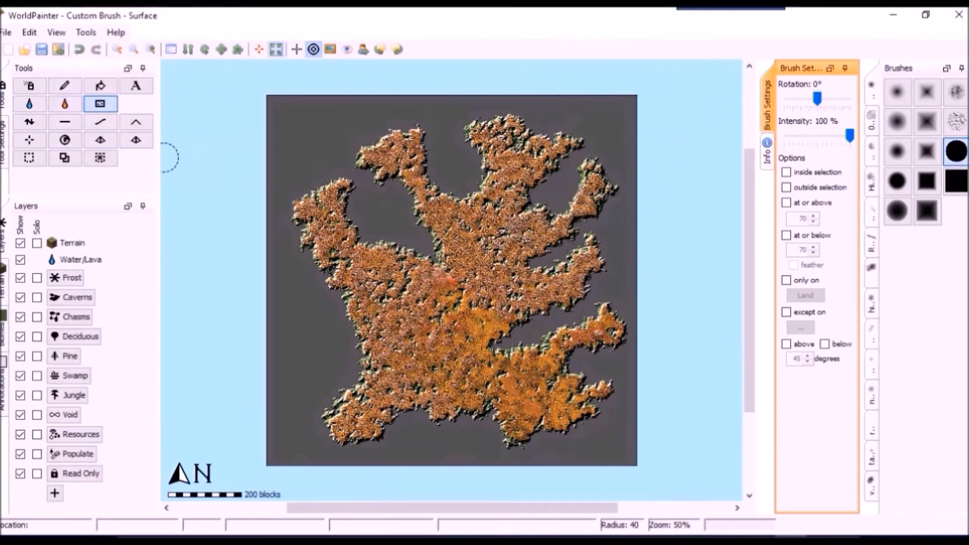
- Start exporting the world as a high resolution height map
key(alt+f)
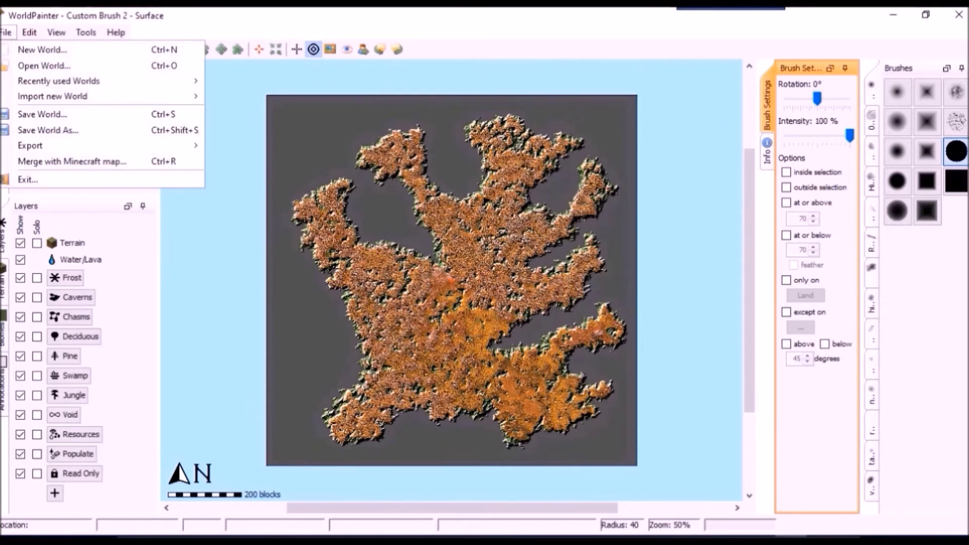
key(Down)
key(Down)
key(Down)
key(Down)
key(Down)
key(Down)
key(Down)
key(Right)
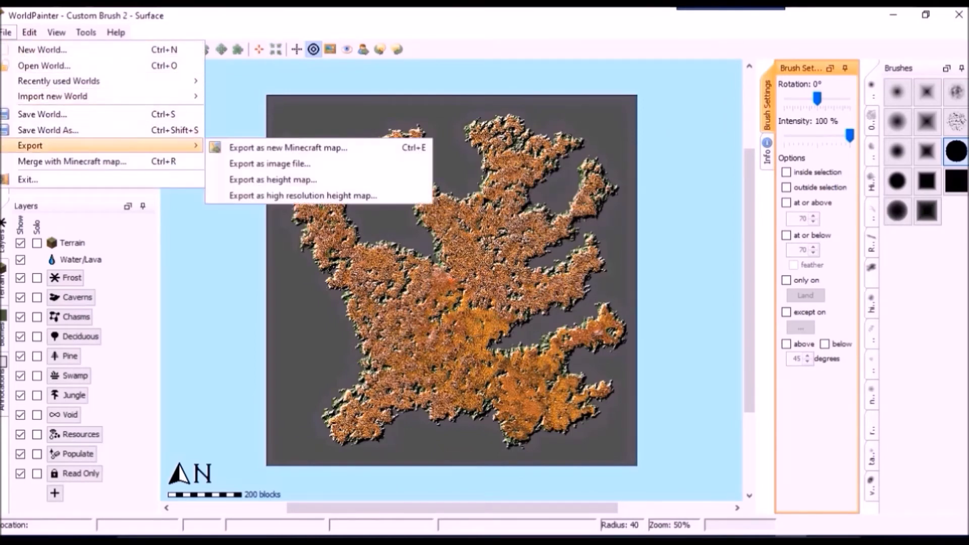
key(Down)
key(Down)
key(Down)
key(Return)
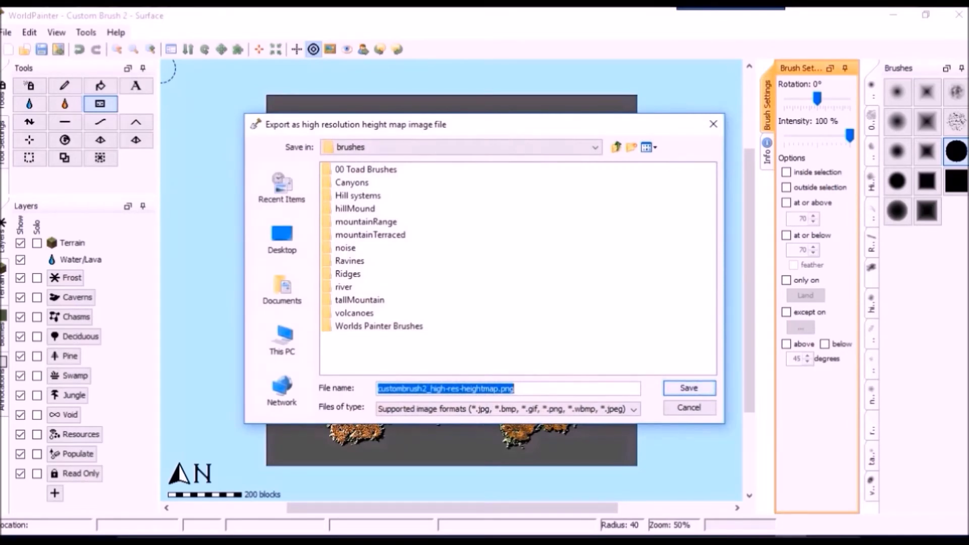
- Save the height map in the 00 Toad Brushes folder under the name LostIslandProject
key(shift+Tab)
key(Return)
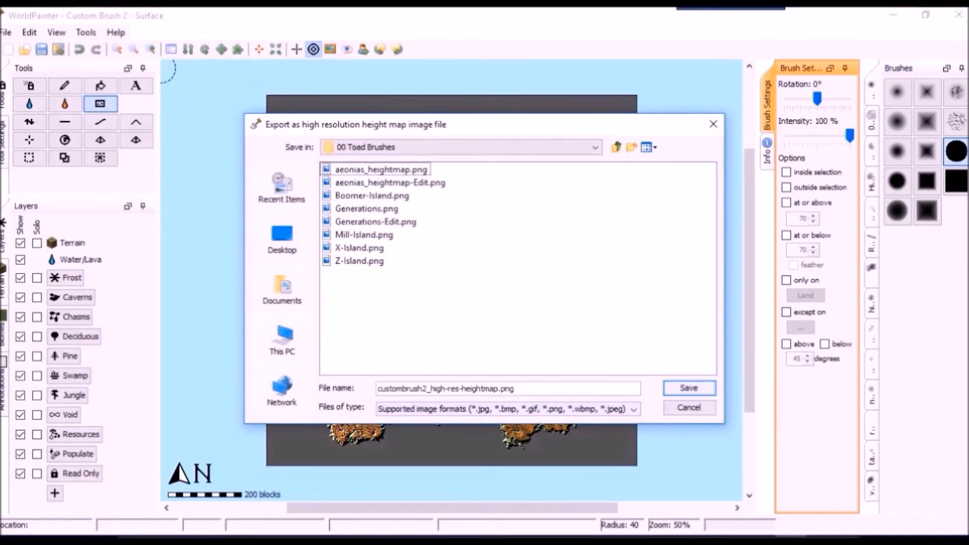
click(515, 389)
key(ctrl+a)
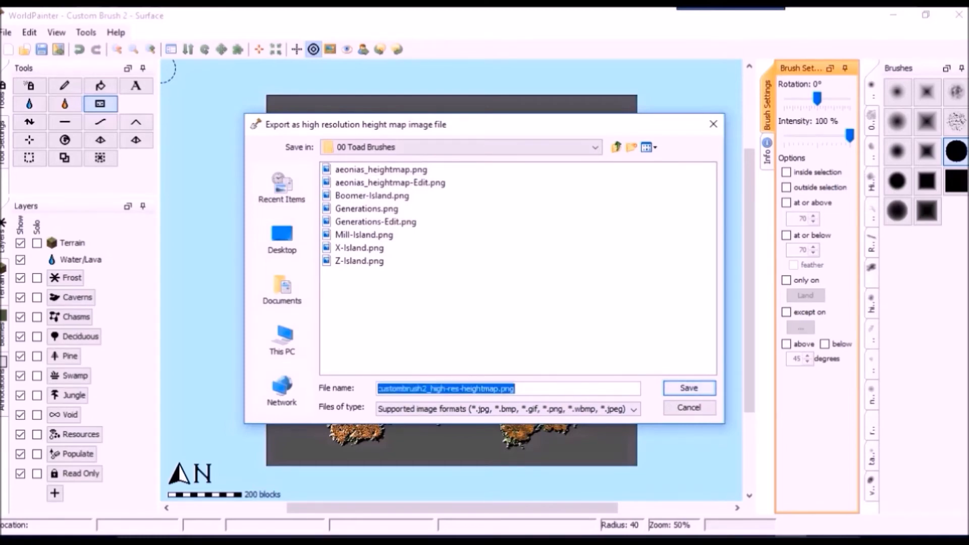
text(LostIslandProject)
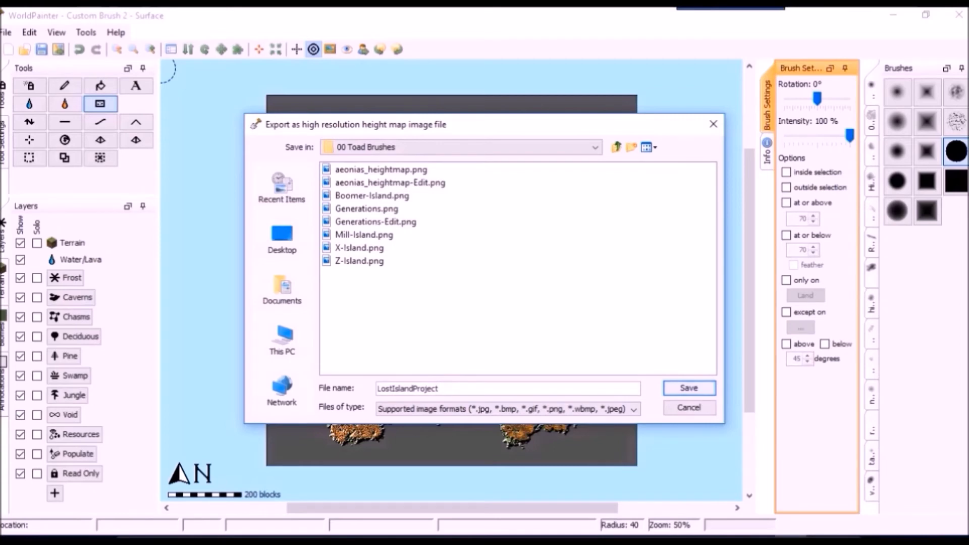
key(ctrl+a)
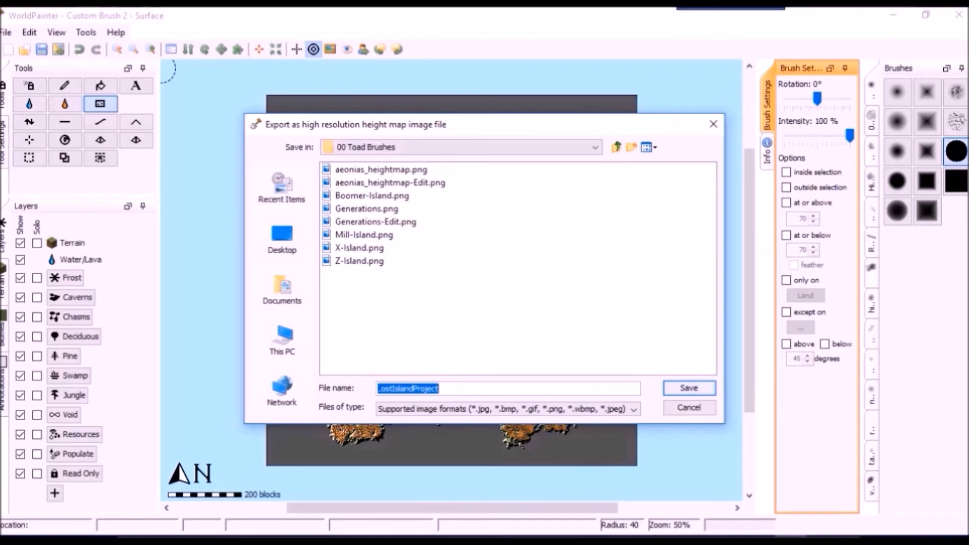
click(691, 388)
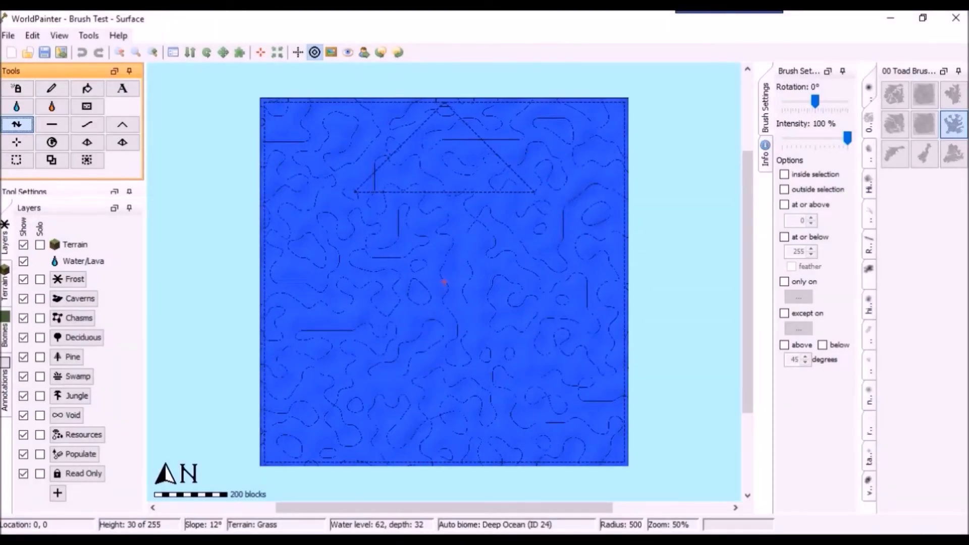
- Raise an island at the centre of the Brush Test world with the selected 00 Toad Brushes island brush at radius 500
click(443, 282)
drag(443, 282, 444, 283)
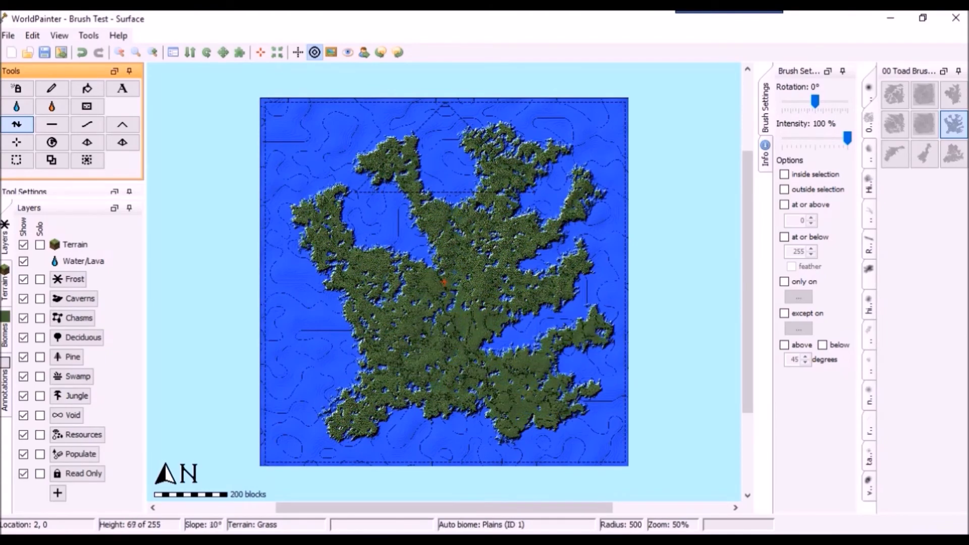